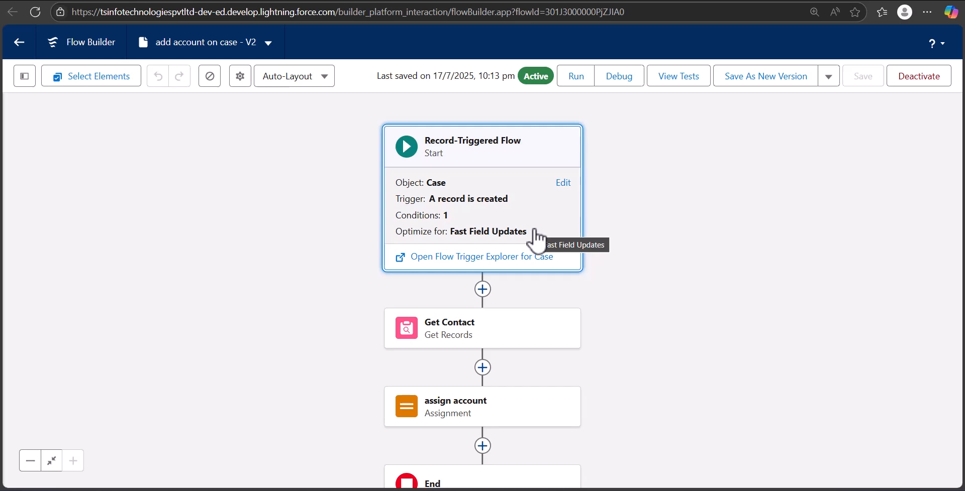
Step: Examine the existing flow's start conditions, the Get Contact filter, and the assign account variable values
click(565, 216)
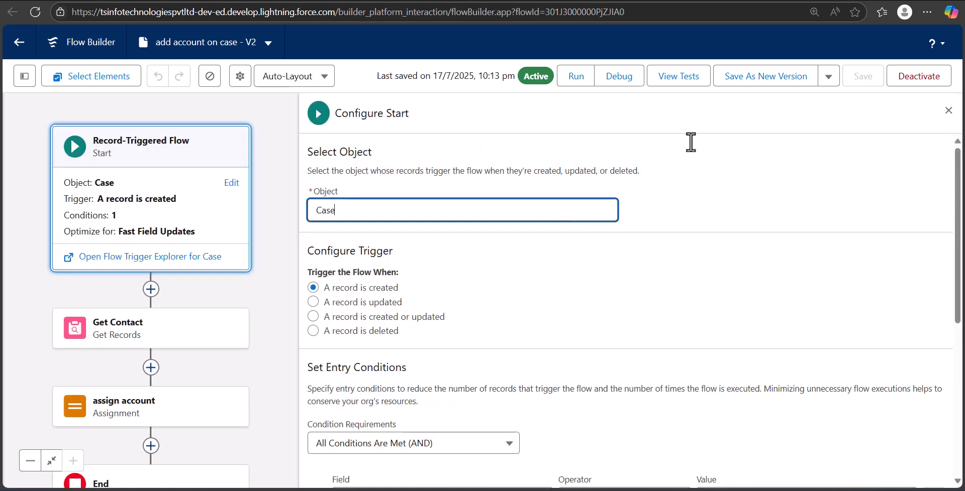
scroll(726, 307, down, 3)
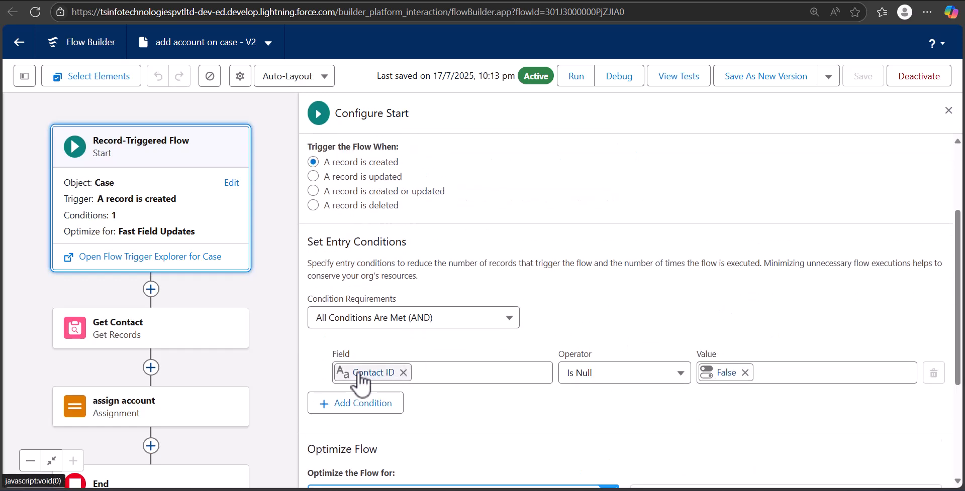
click(948, 110)
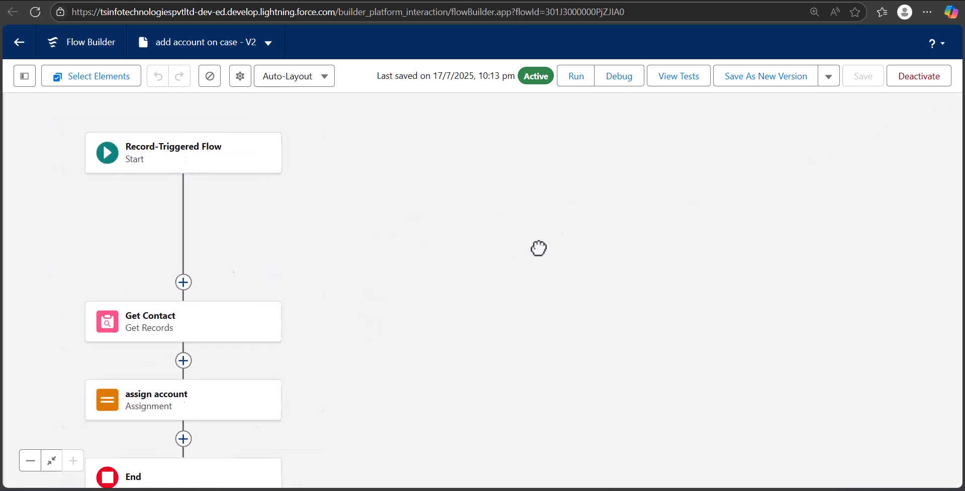
drag(608, 224, 619, 267)
click(471, 227)
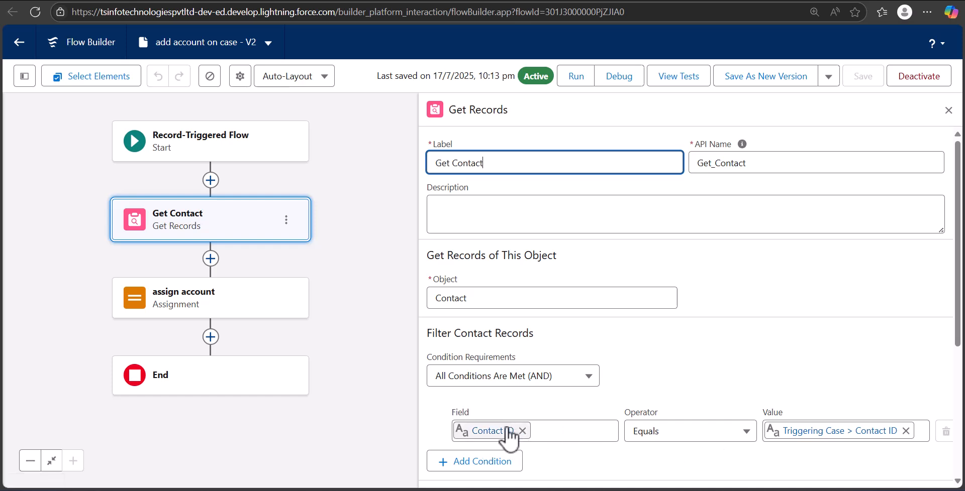
click(948, 111)
drag(487, 247, 670, 226)
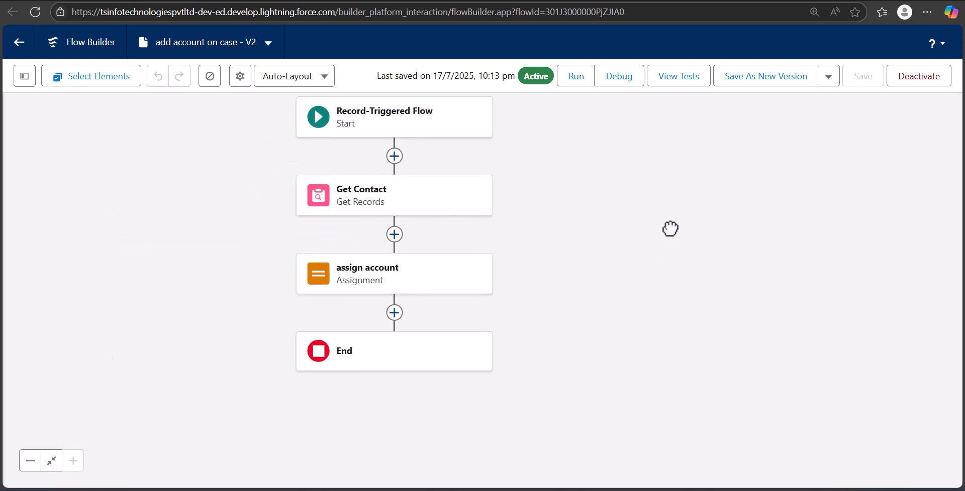
click(419, 275)
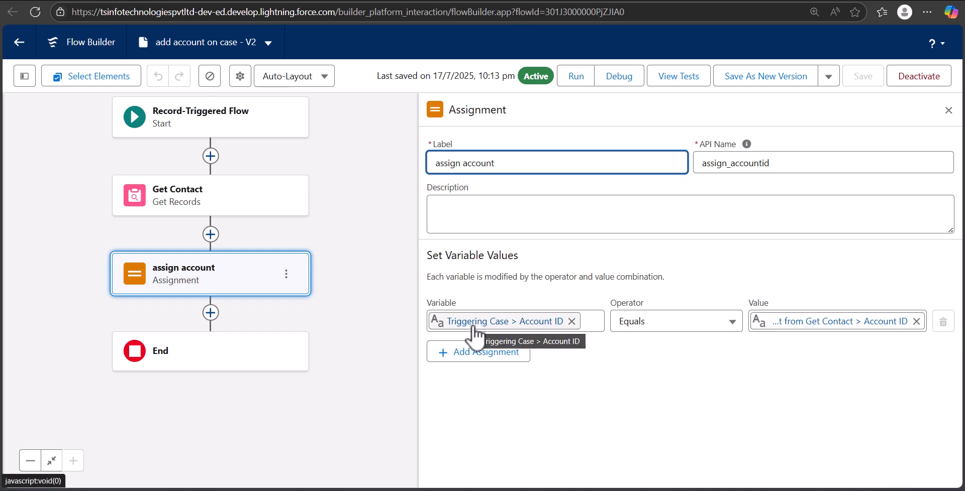
click(948, 110)
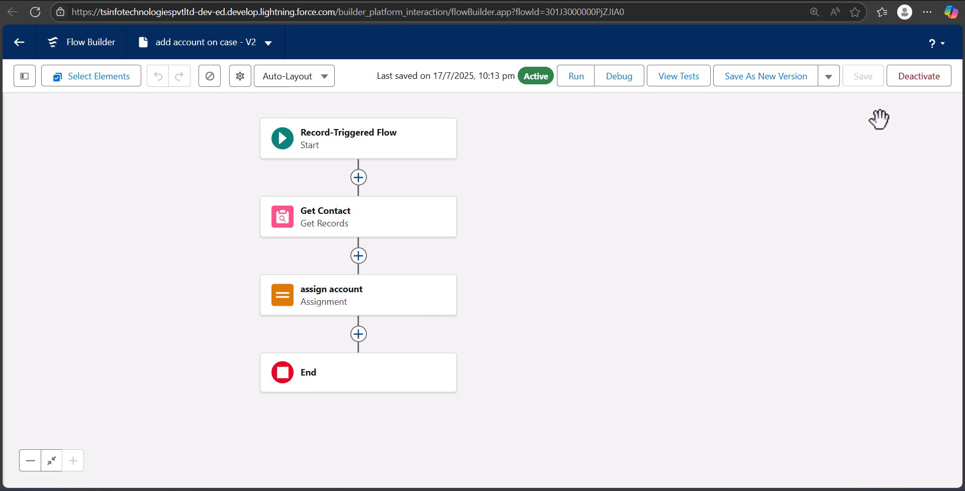
Step: Deactivate the add account on case flow and return to the Flows list in Setup
click(912, 80)
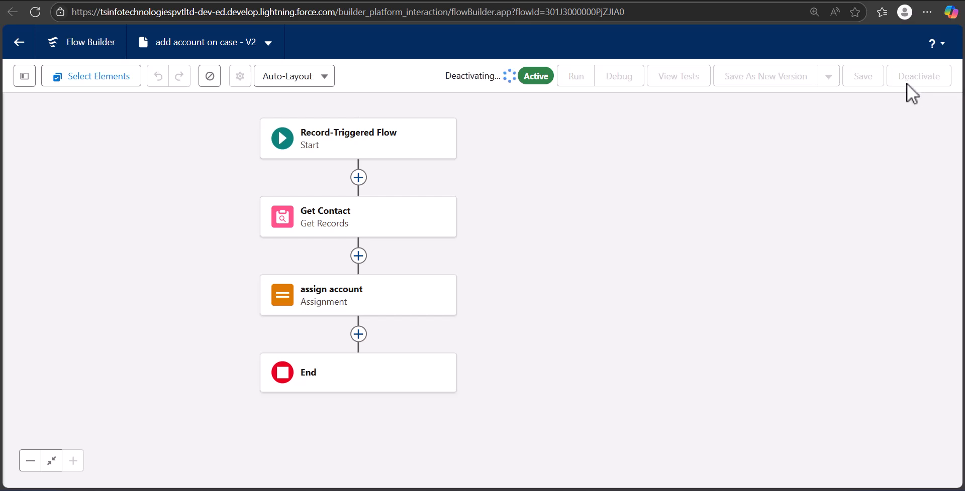
click(18, 43)
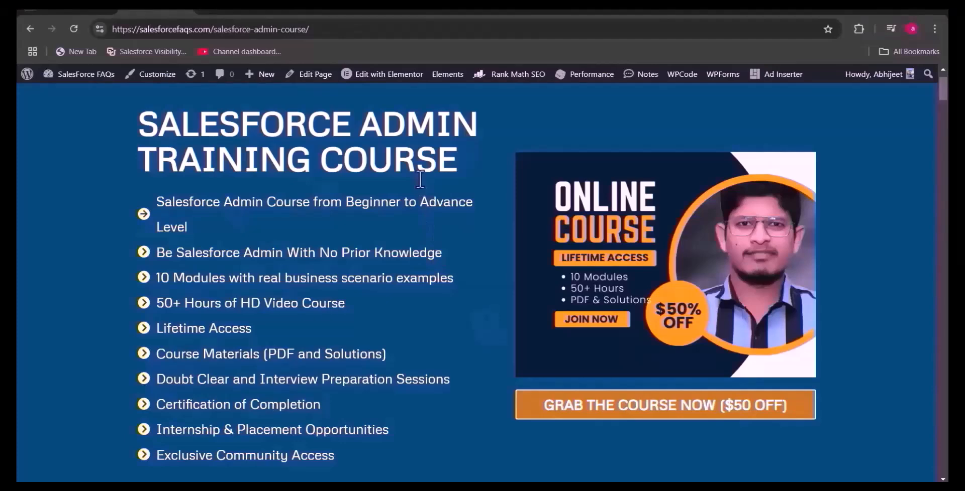
Step: Look through the Salesforce Admin course web page, from the course overview and module contents to the pricing section
scroll(412, 235, down, 1)
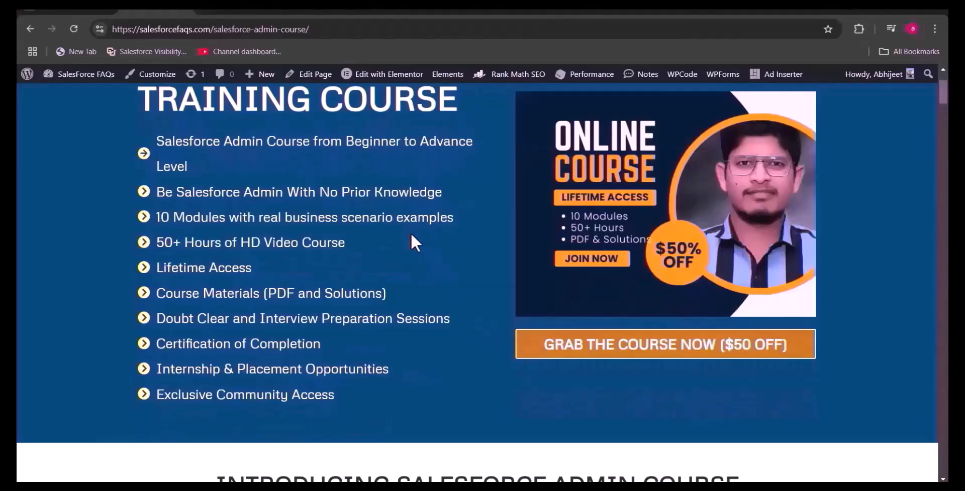
scroll(430, 236, down, 4)
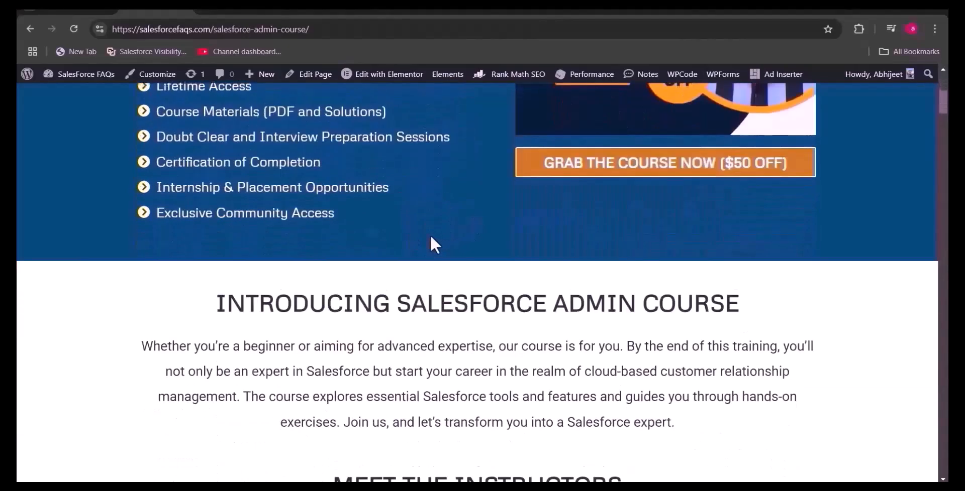
scroll(430, 236, down, 3)
scroll(430, 236, down, 15)
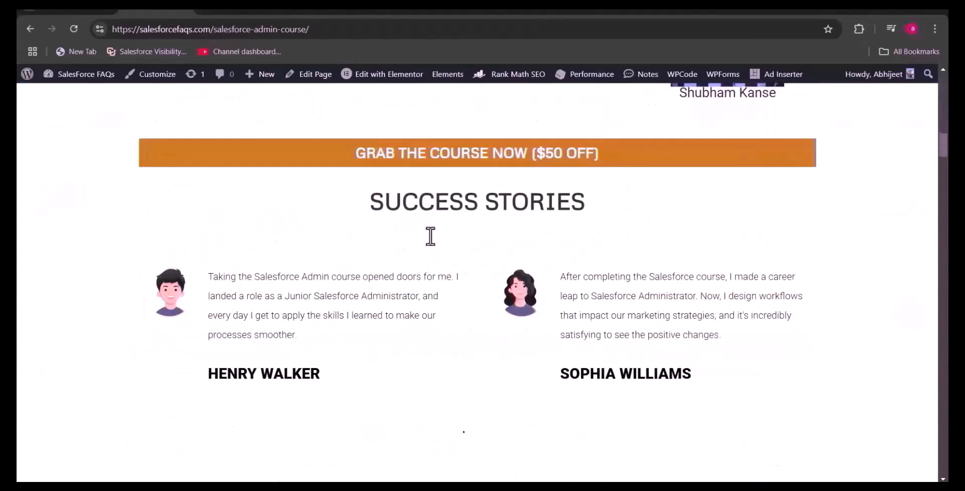
scroll(430, 246, down, 1)
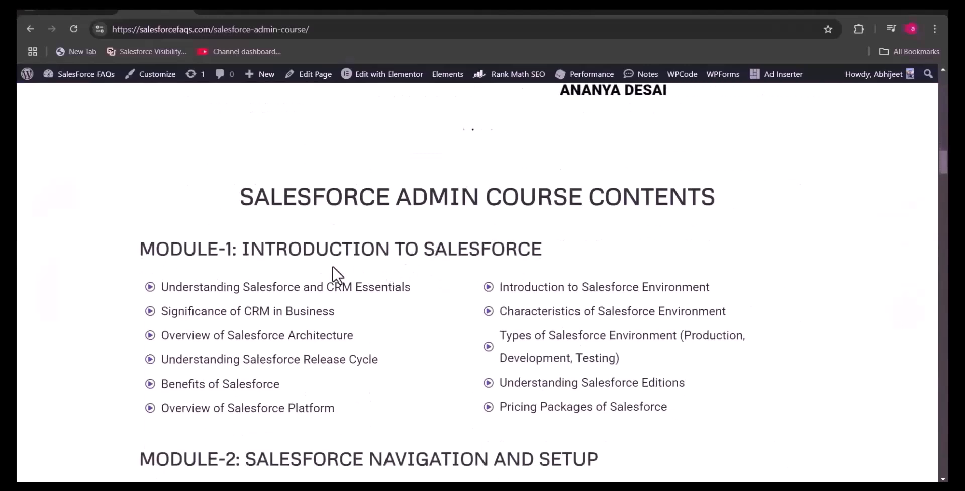
scroll(335, 274, down, 3)
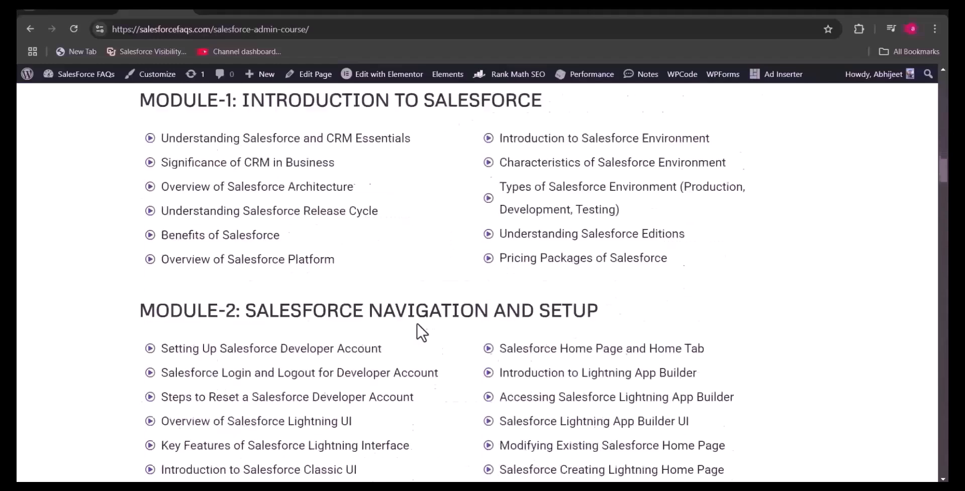
scroll(549, 280, down, 2)
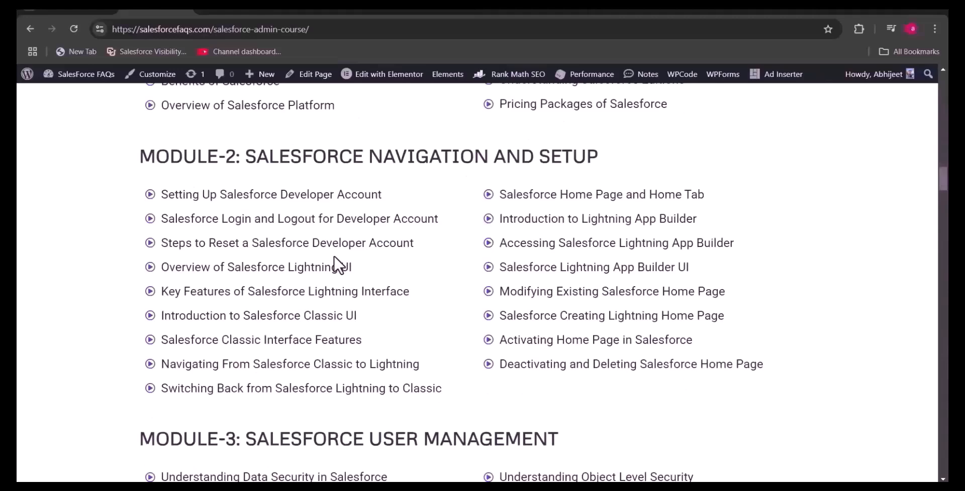
scroll(291, 297, down, 20)
scroll(271, 303, down, 16)
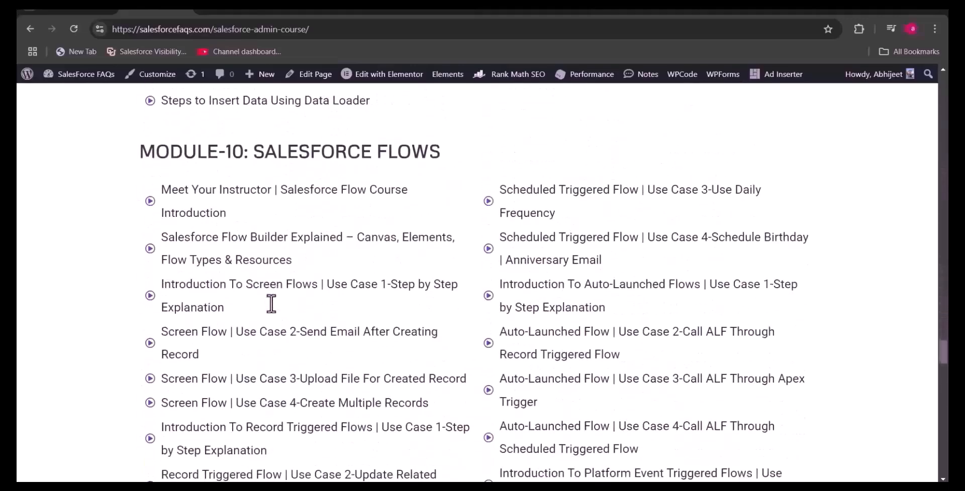
scroll(274, 307, down, 4)
scroll(276, 312, down, 9)
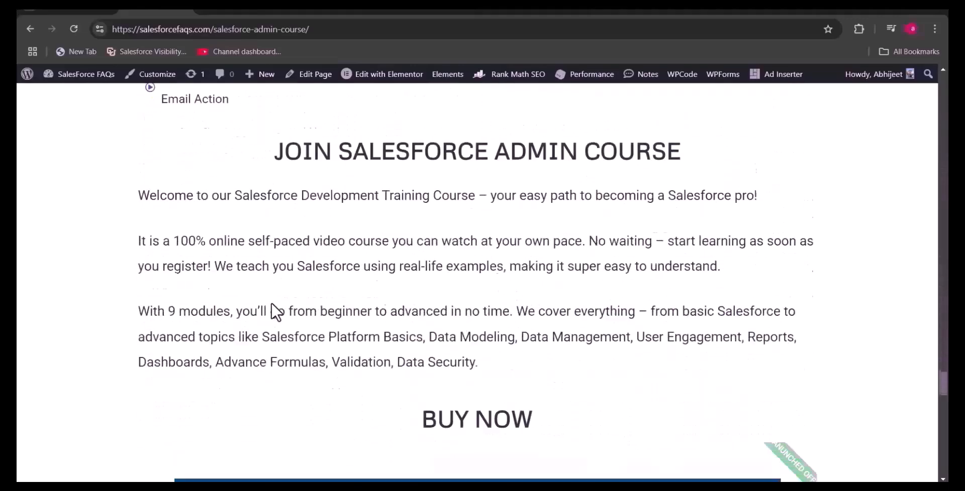
scroll(344, 335, up, 1)
scroll(344, 336, down, 4)
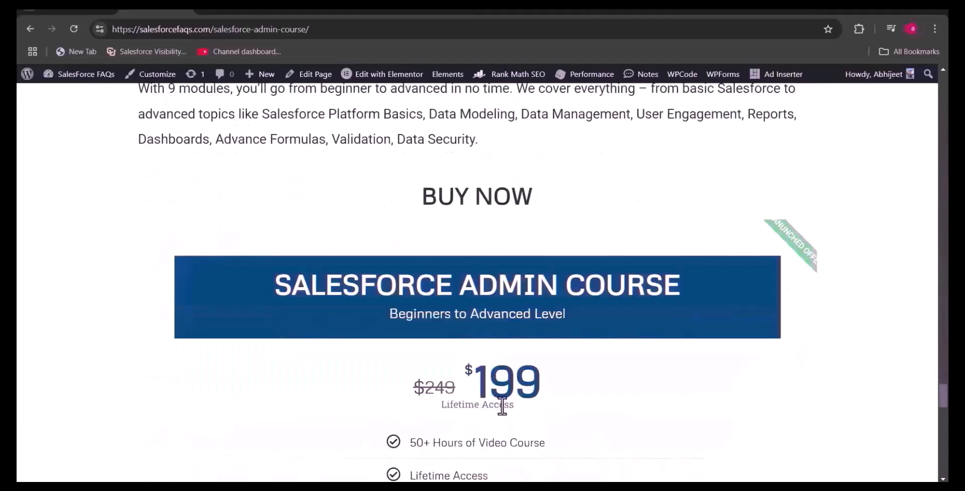
scroll(508, 437, down, 2)
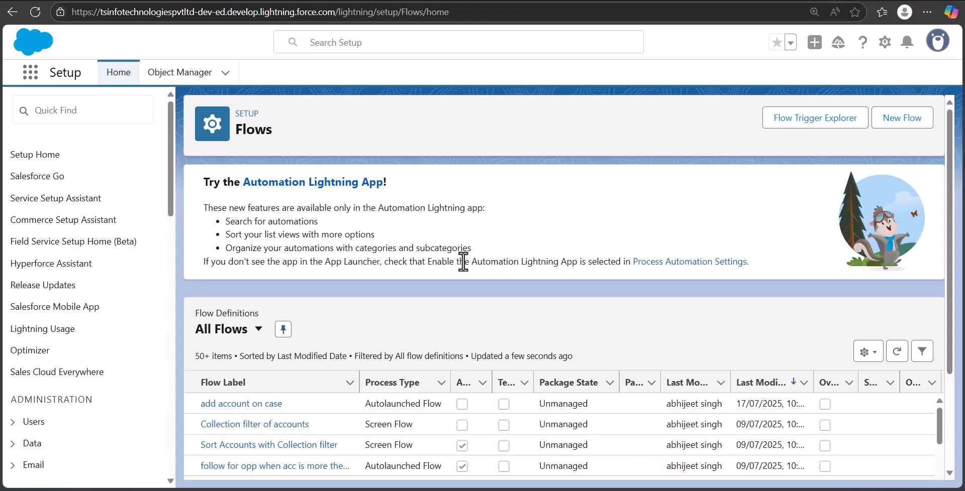
Step: Create a new record-triggered flow from the Triggered category and set its triggering object to Case
click(897, 124)
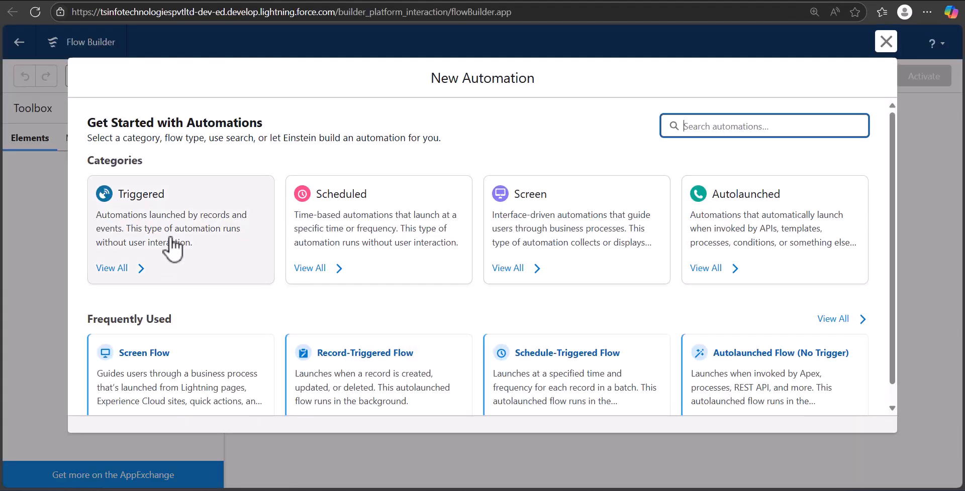
click(171, 246)
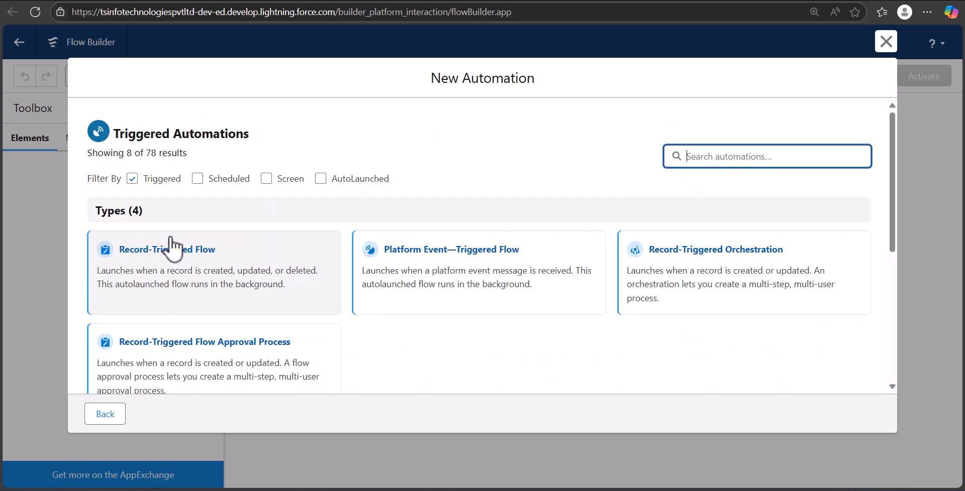
click(215, 283)
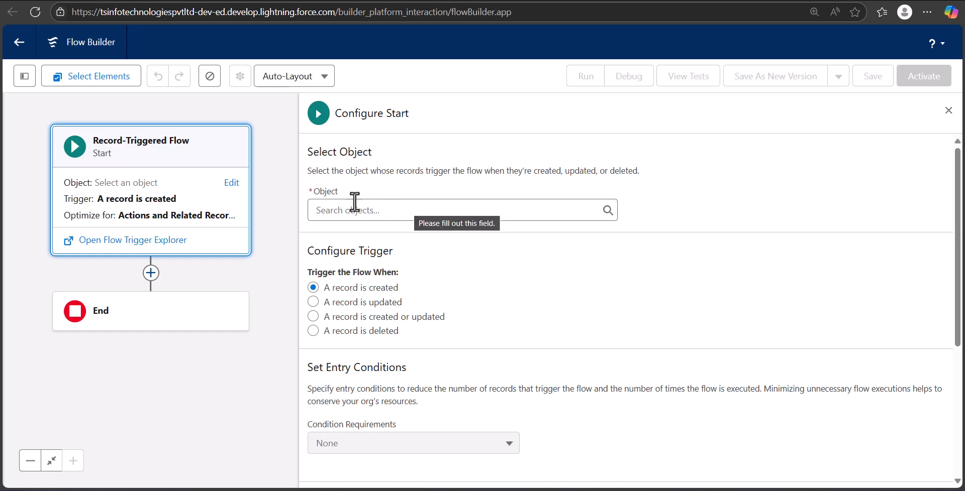
click(377, 208)
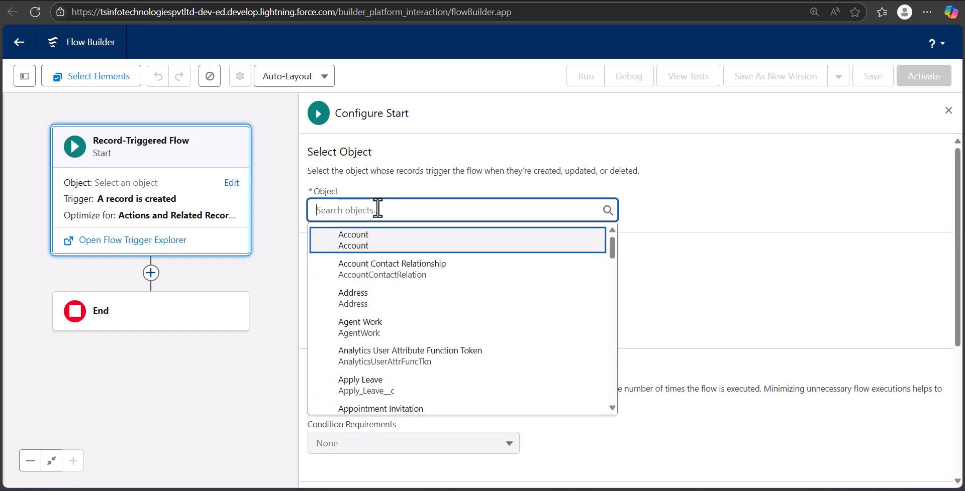
text(case)
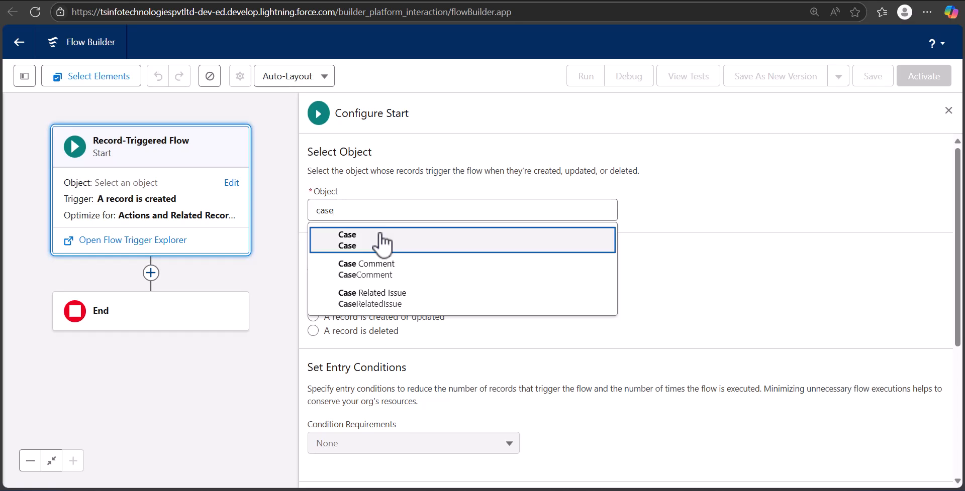
key(Return)
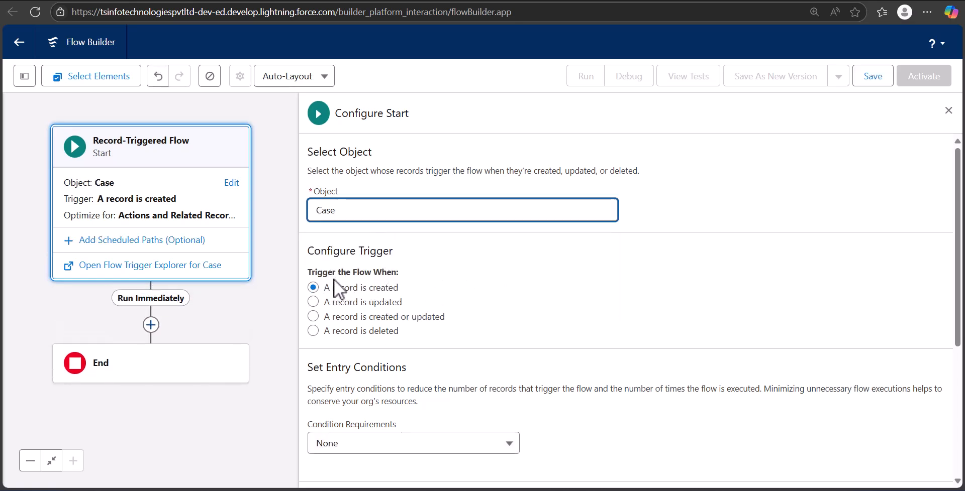
Step: Set the entry conditions to All Conditions Are Met (AND), with the condition Contact ID Is Null False
scroll(412, 311, down, 5)
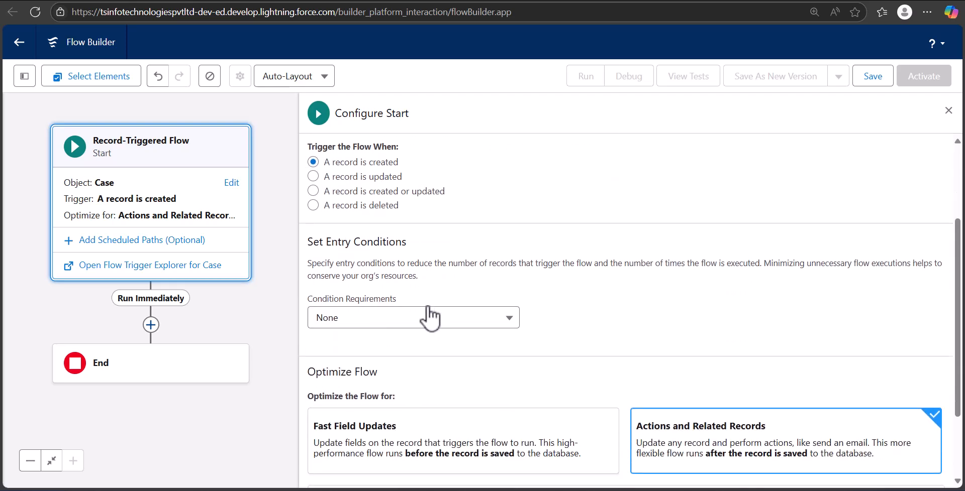
click(483, 219)
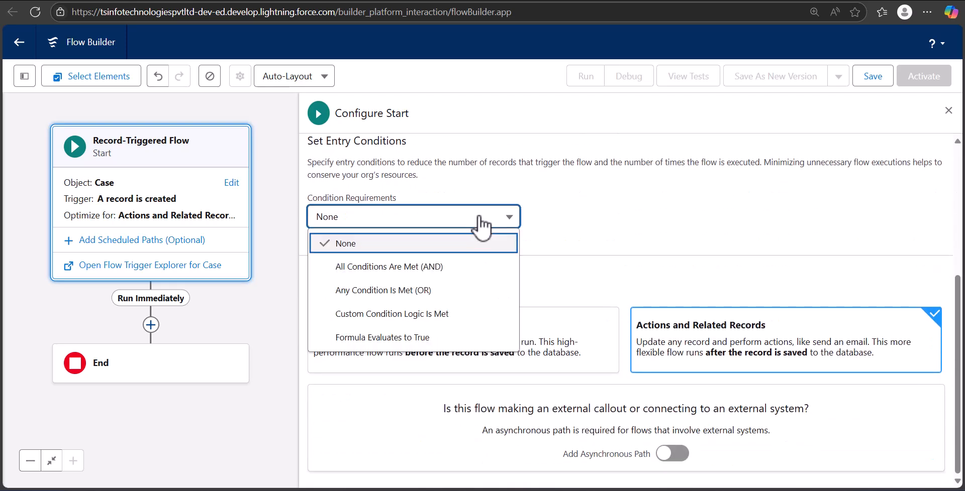
click(436, 267)
click(377, 272)
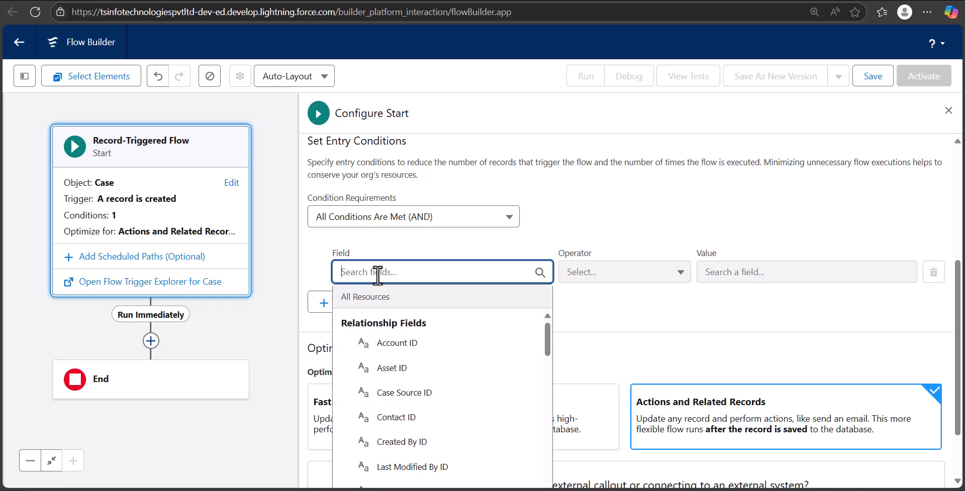
text(c)
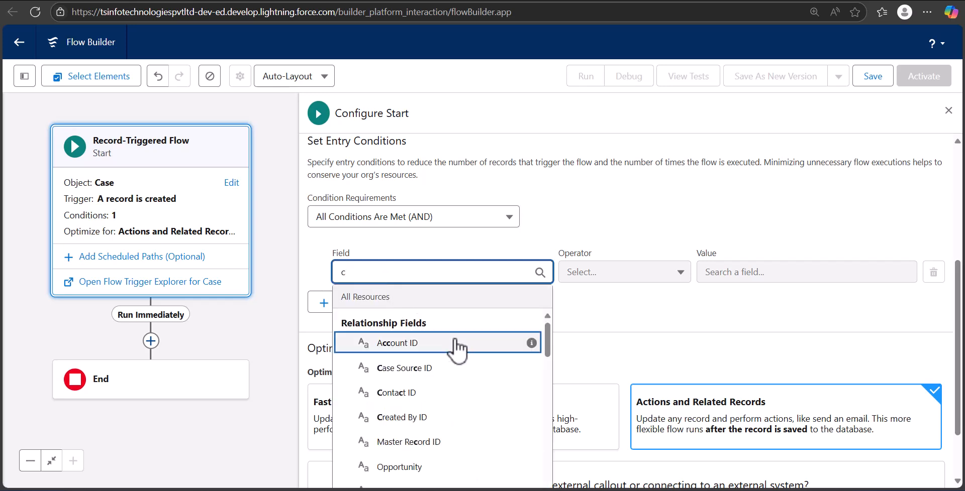
click(444, 397)
click(622, 273)
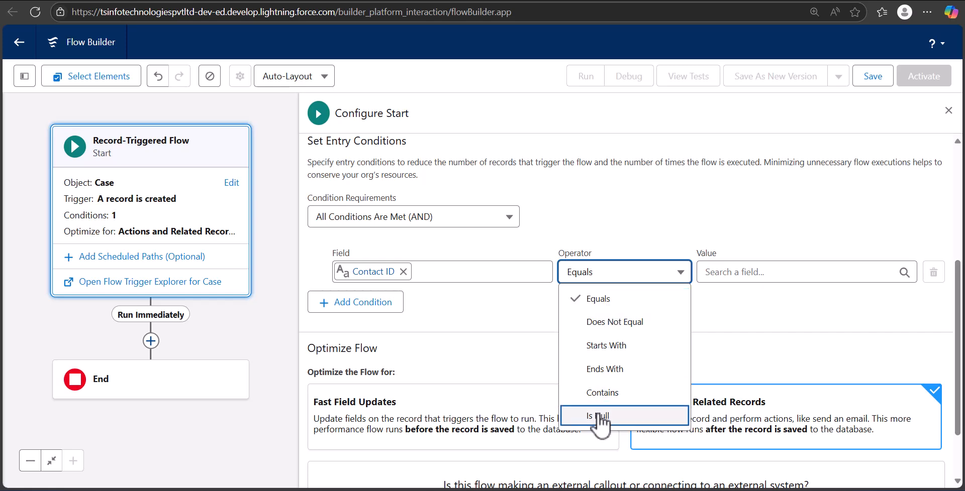
click(600, 417)
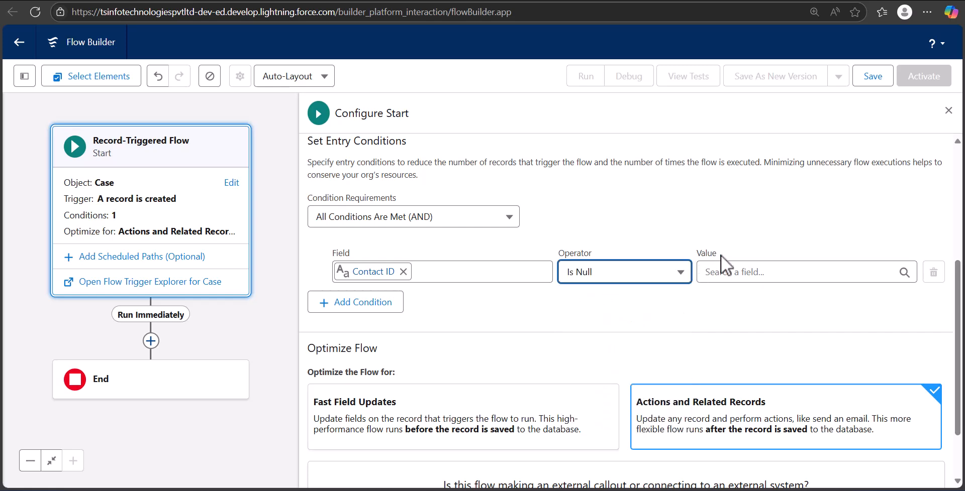
click(732, 271)
click(741, 344)
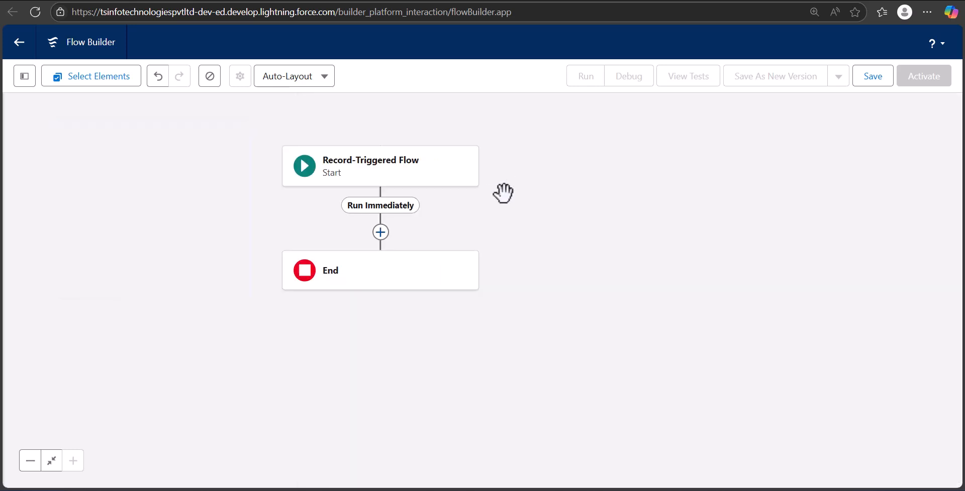
Step: Optimize the Case flow for Fast Field Updates and close the start configuration
click(440, 182)
click(460, 202)
scroll(668, 320, down, 5)
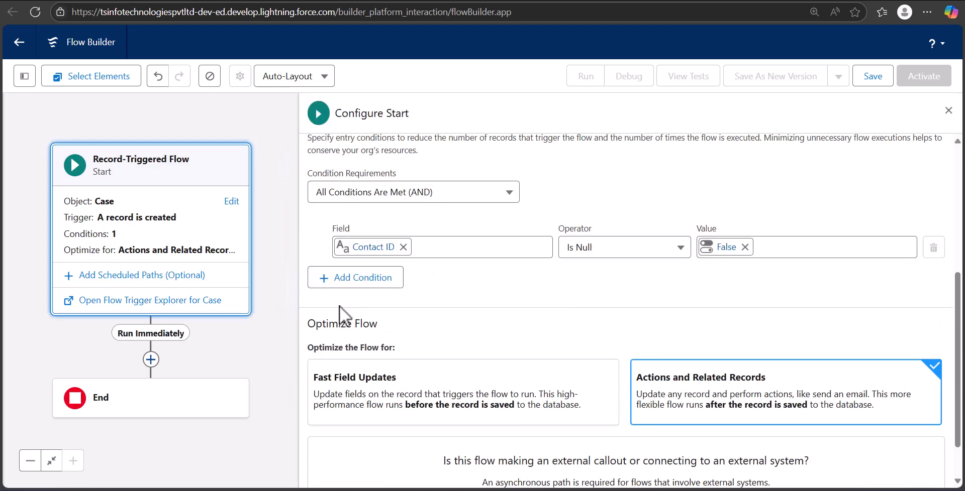
click(419, 390)
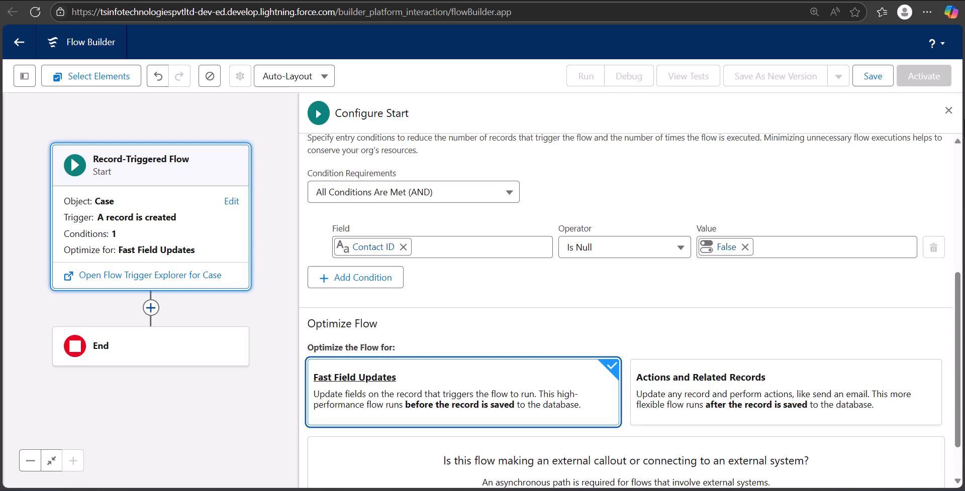
click(948, 111)
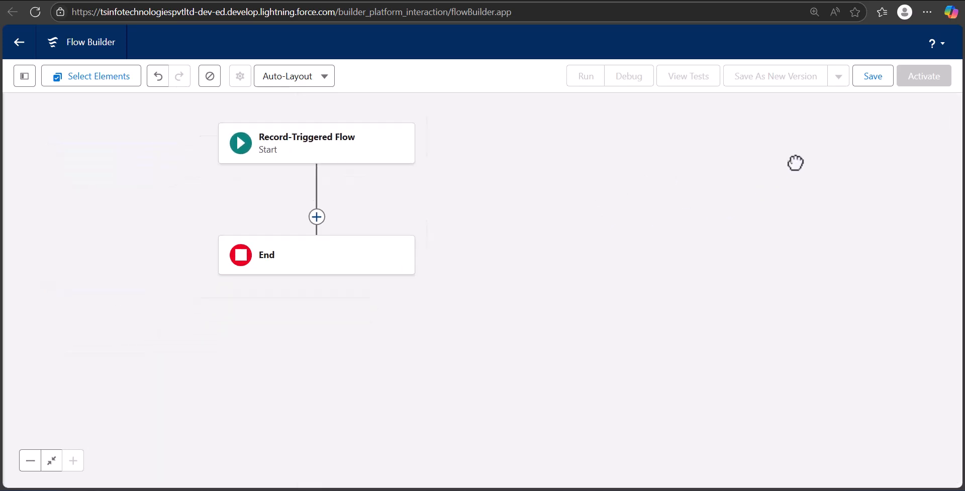
Step: Add a Get Records element labelled Get Contacts after the flow's start, retrieving records of the Contact object
click(403, 219)
scroll(394, 334, down, 4)
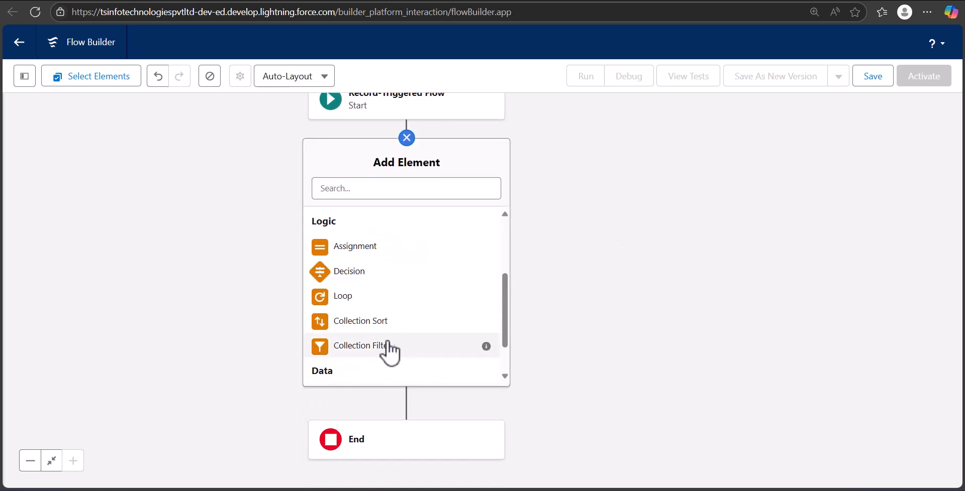
click(371, 371)
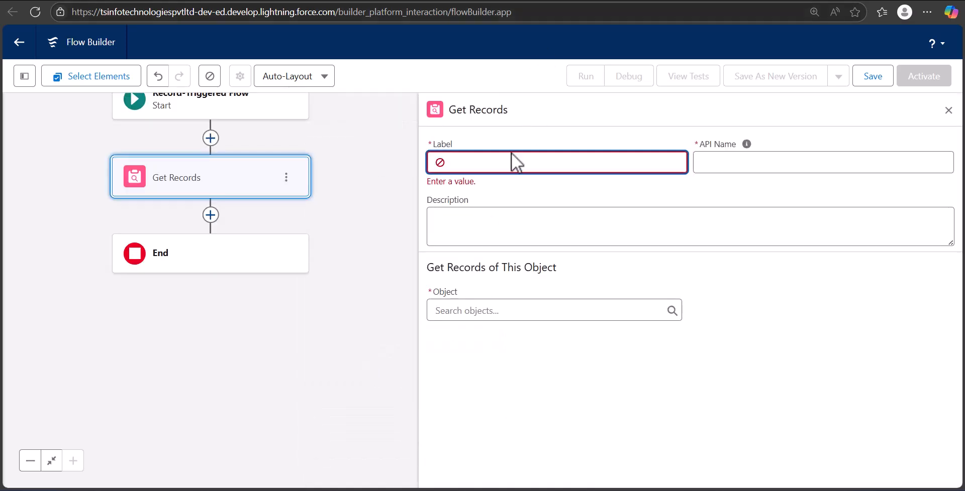
text(Get Contacts)
click(508, 298)
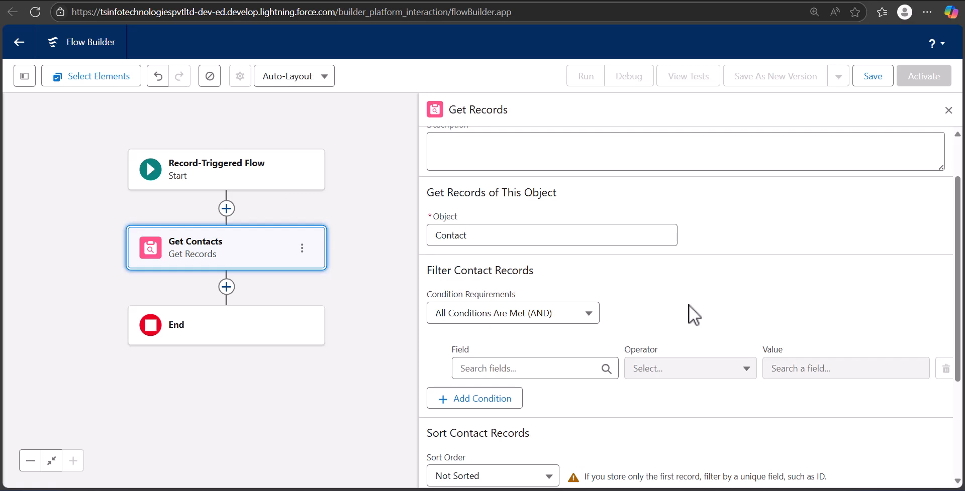
Step: Filter the Get Contacts records with the condition Contact ID Equals Triggering Case > Contact ID and close the element's settings
click(543, 367)
text(con)
click(542, 338)
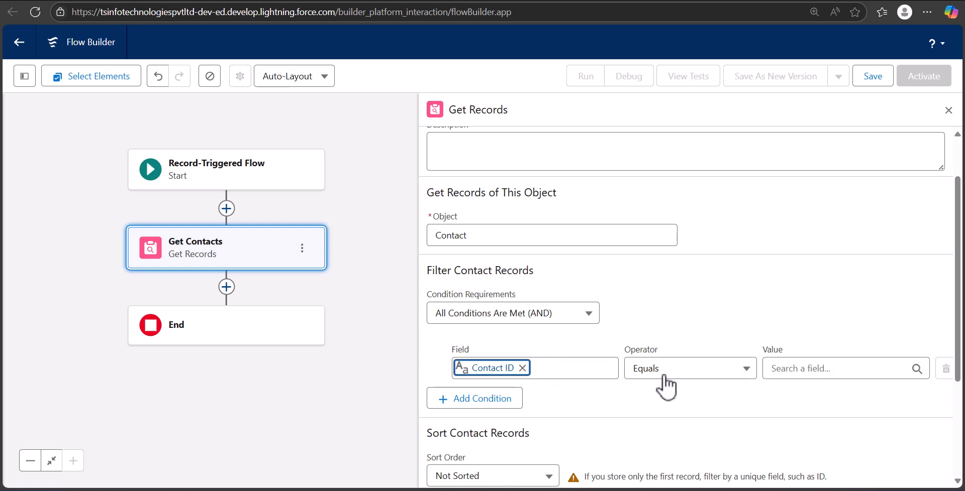
click(787, 367)
click(809, 372)
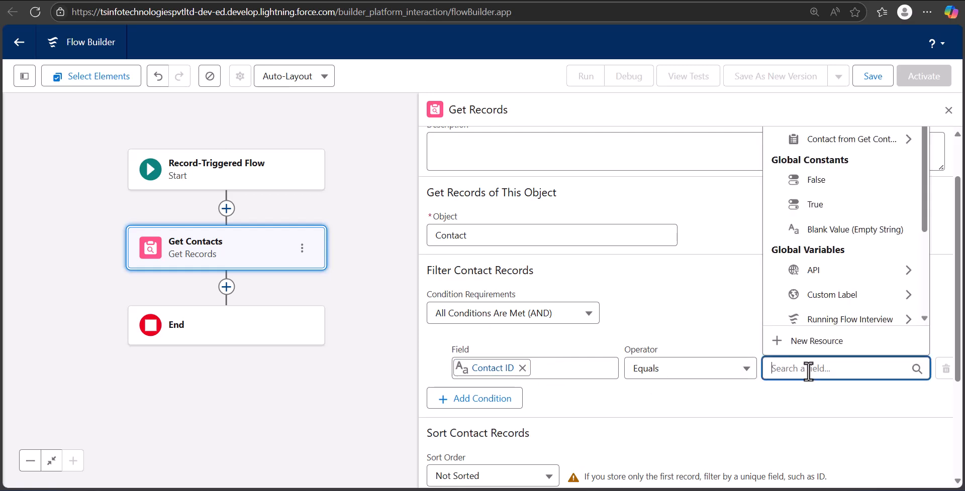
scroll(831, 320, down, 3)
click(833, 313)
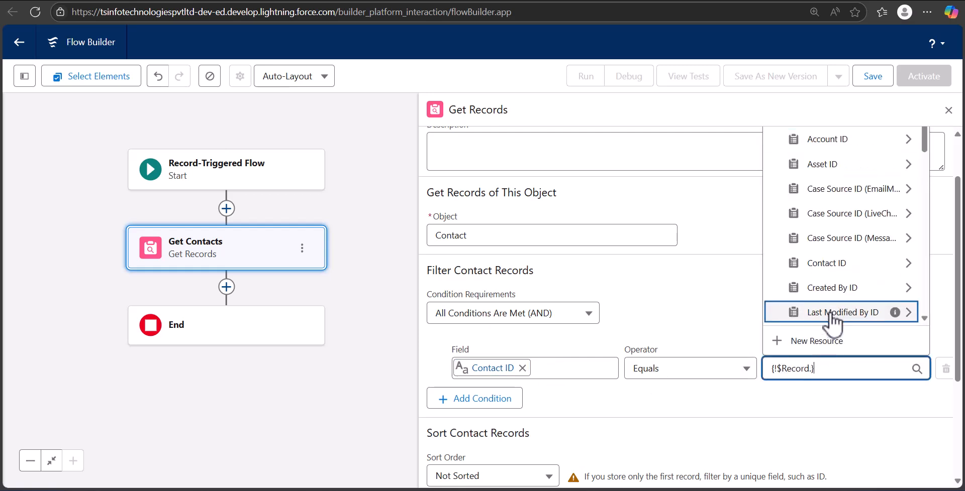
text(co)
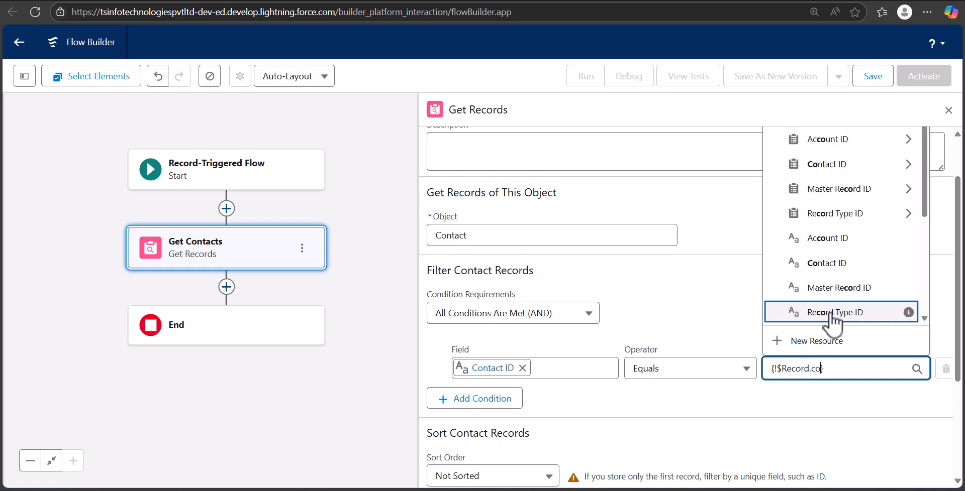
text(nt)
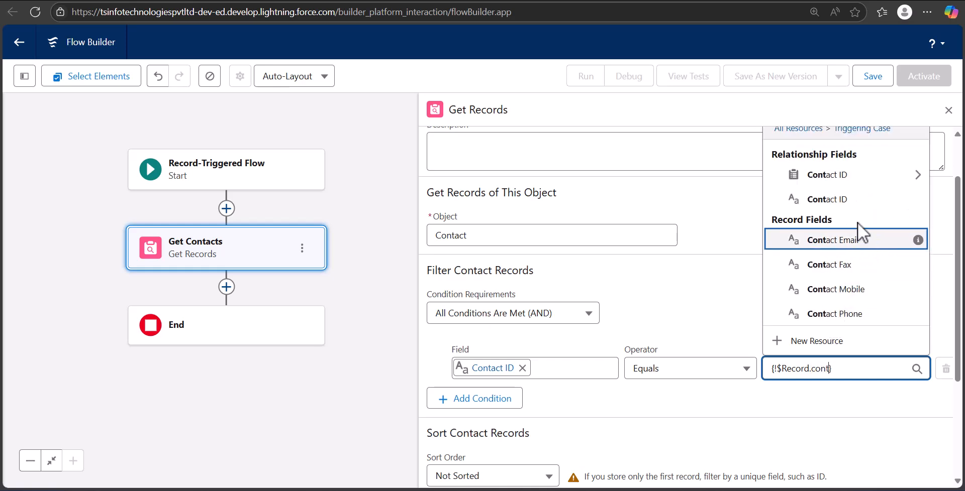
click(830, 201)
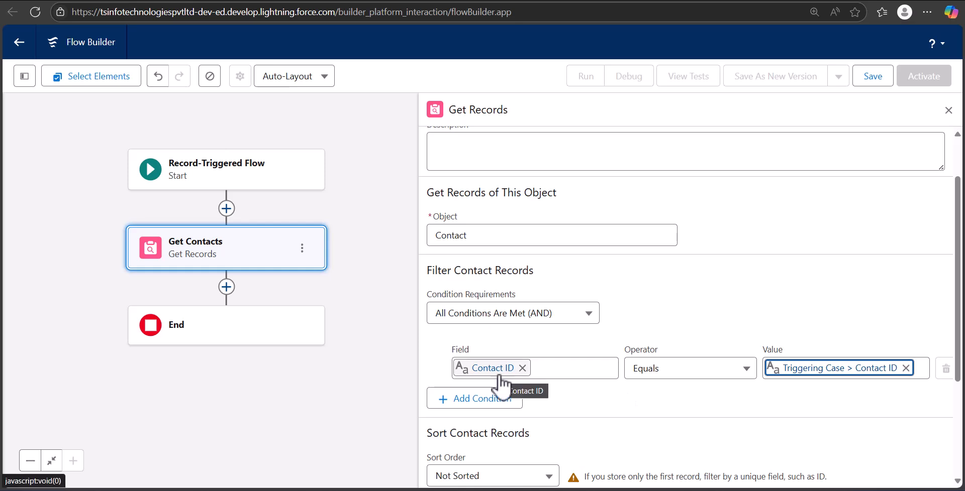
click(948, 110)
drag(500, 237, 687, 229)
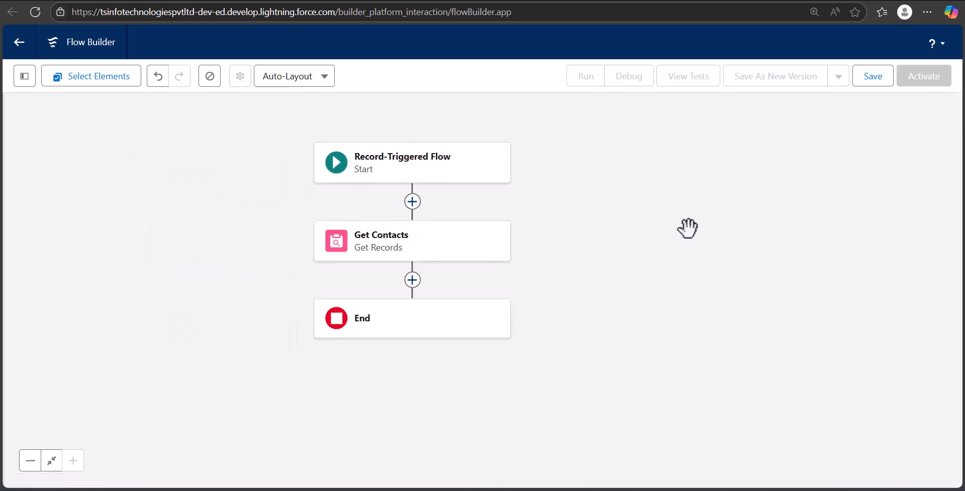
Step: Add an Assignment element labelled Assign Account Id after Get Contacts, with the API name Assign_Account_Id
click(413, 284)
text(ass)
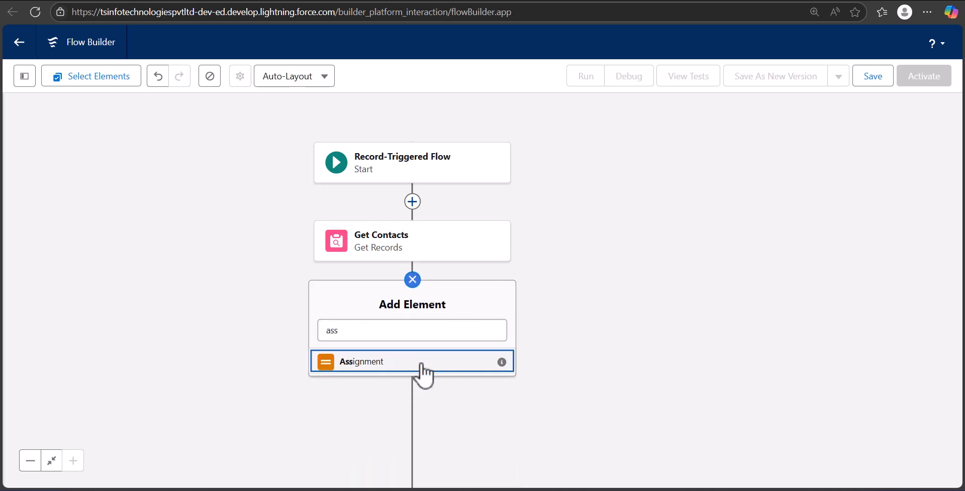
click(421, 364)
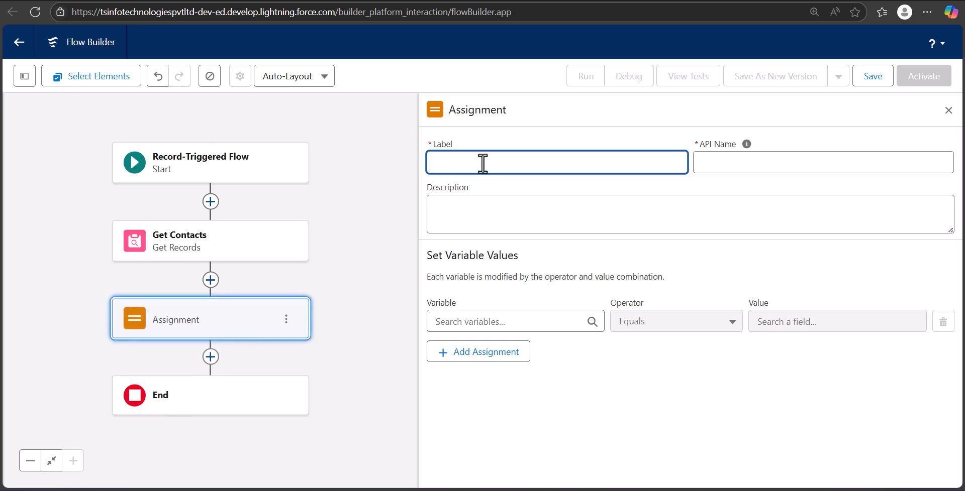
text(Assign Account Id)
click(714, 162)
click(669, 397)
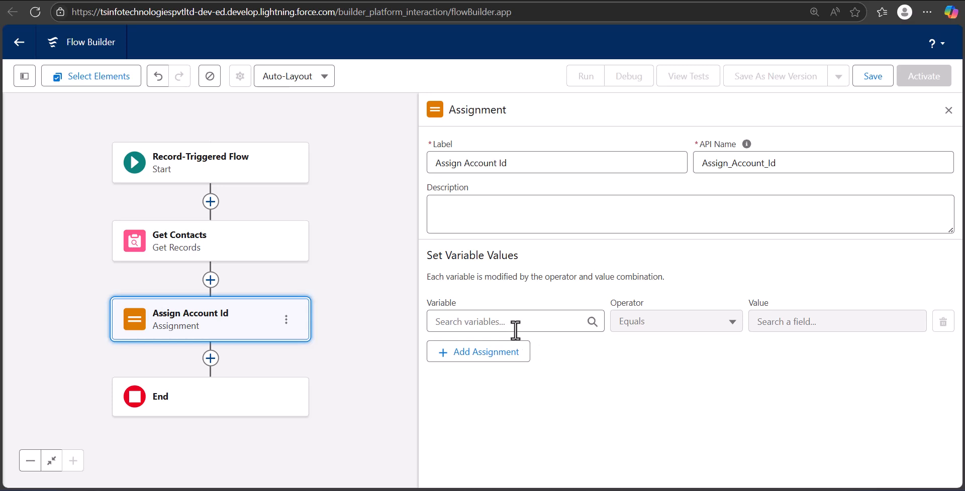
Step: Assign the Account ID of the contact from Get Contacts to Triggering Case > Account ID and close the assignment settings
click(509, 324)
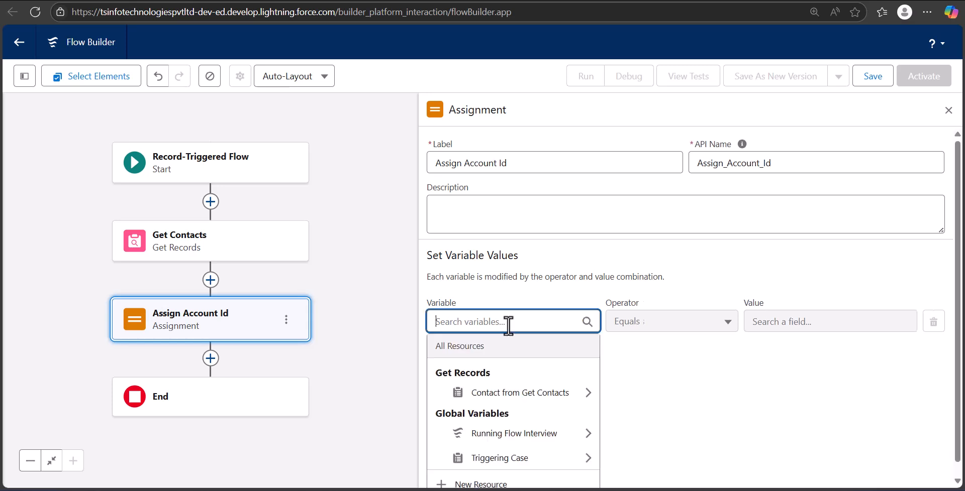
click(525, 451)
text(acc)
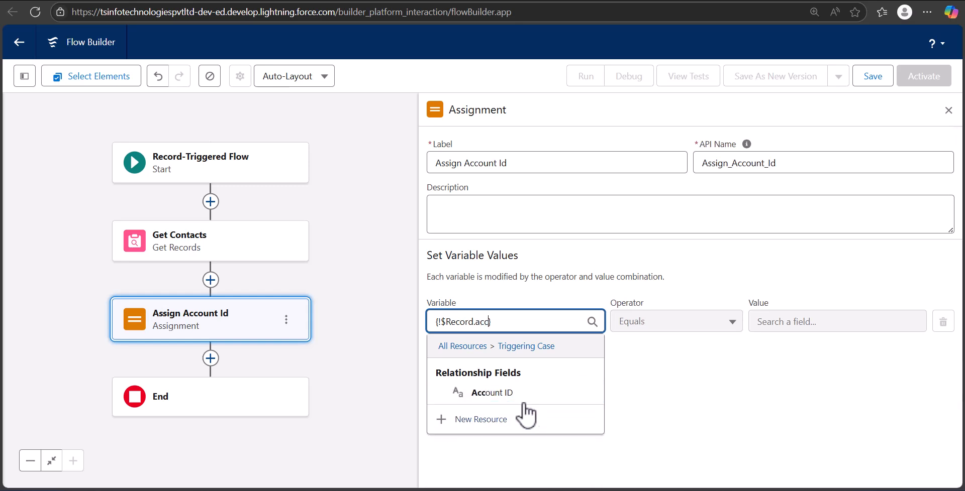
click(520, 394)
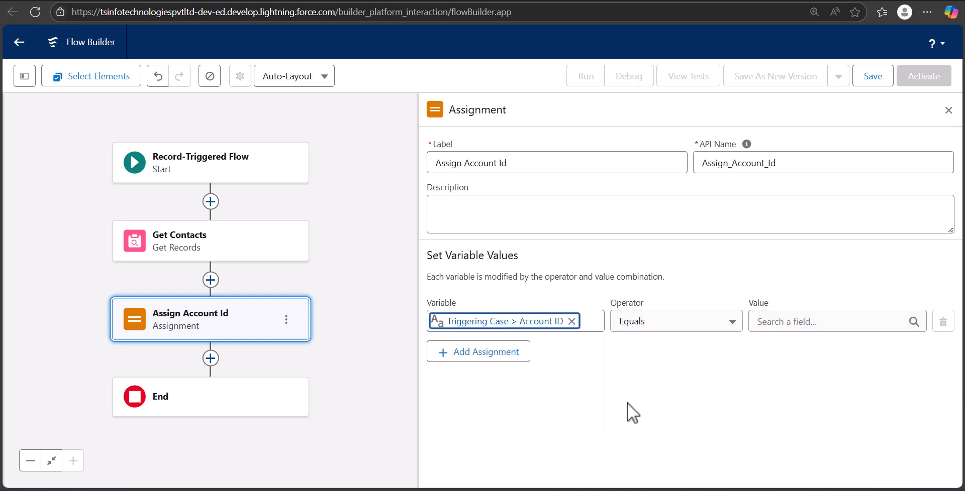
click(764, 322)
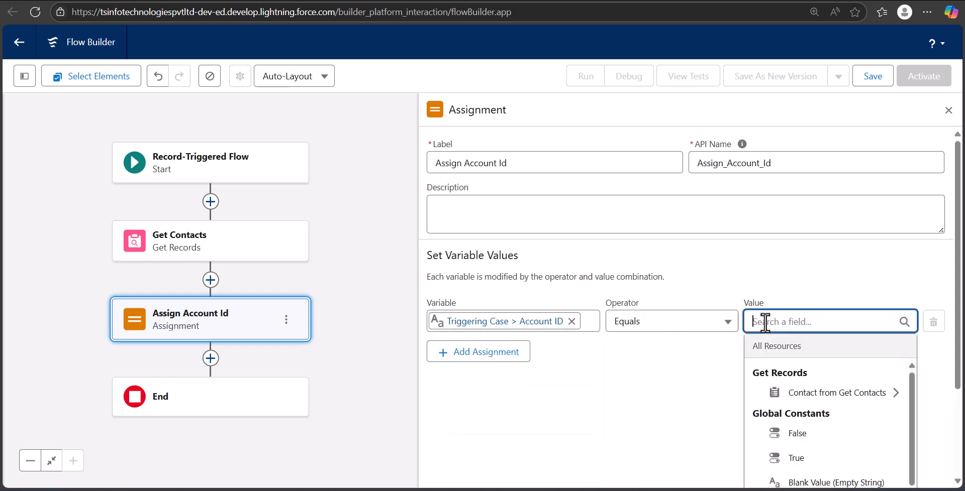
click(800, 395)
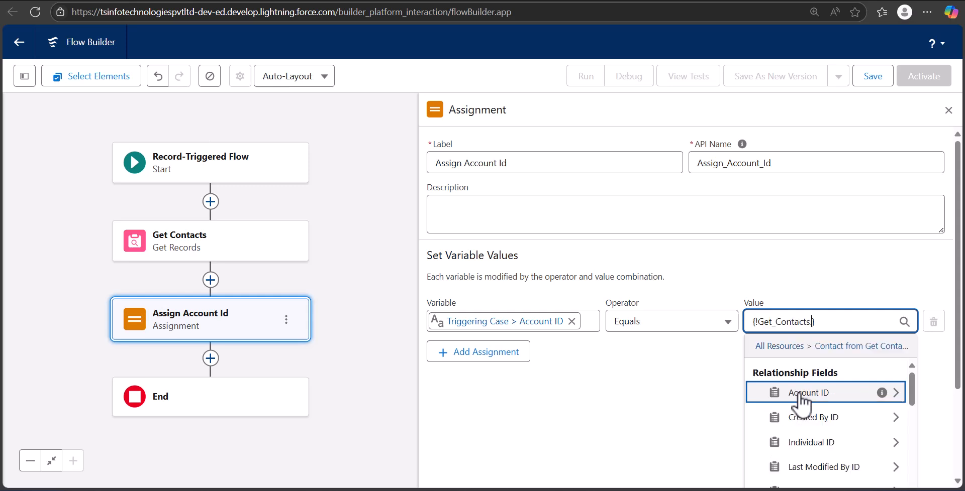
scroll(834, 418, down, 3)
text(.acc)
click(810, 418)
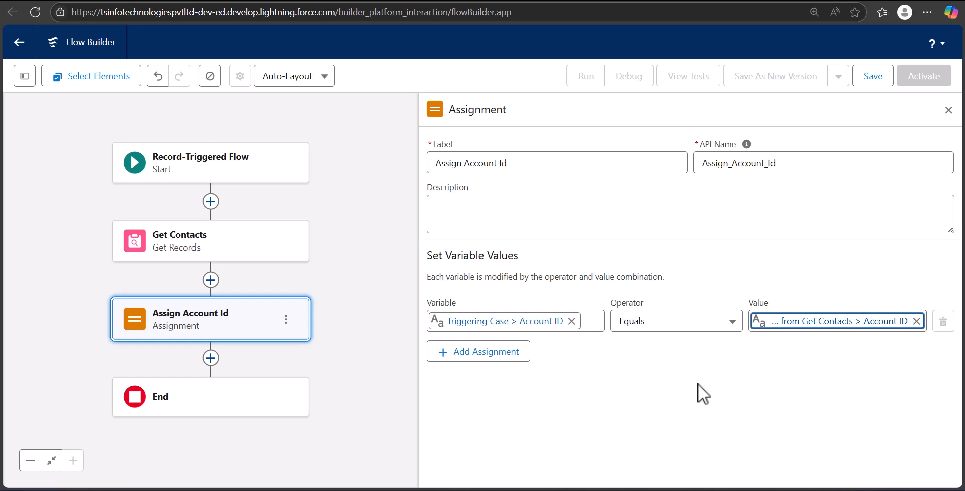
click(948, 110)
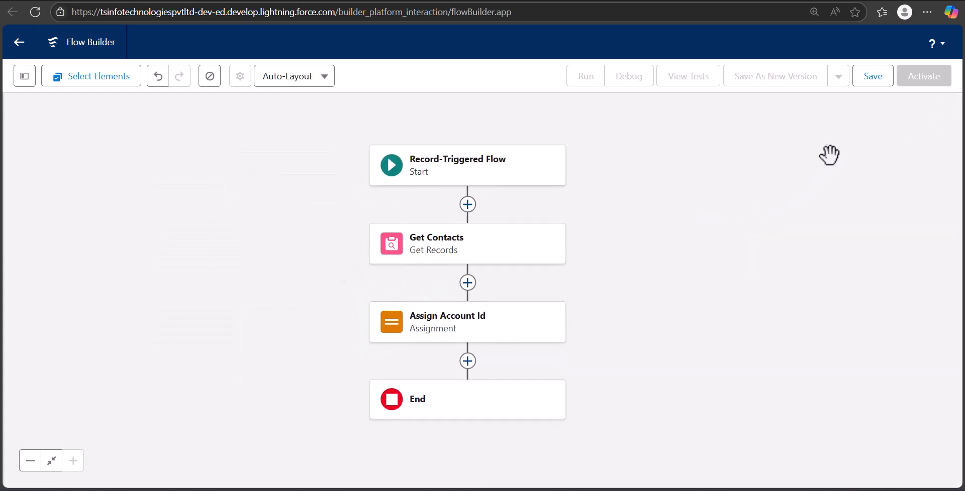
Step: Save the flow with the label Auto Populate lookup field and the API name Auto_Populate_lookup_field, and activate it
click(872, 80)
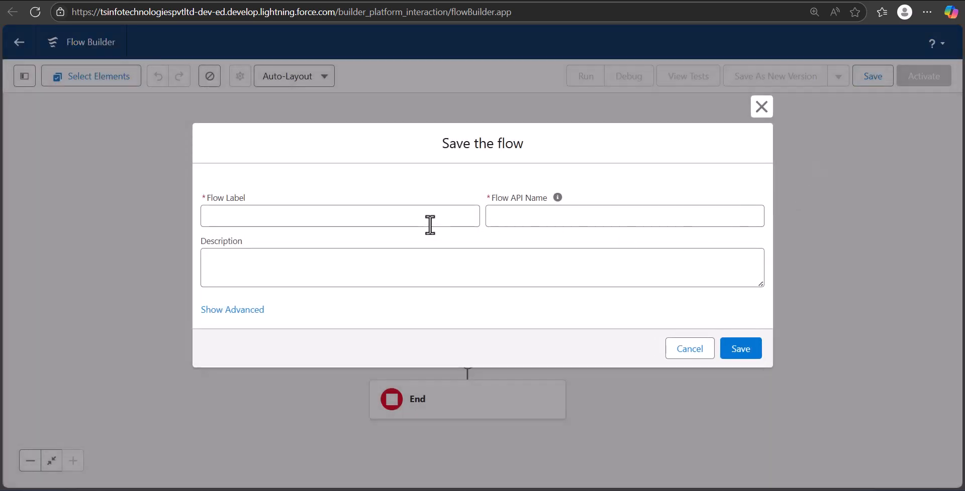
click(428, 223)
text(Auto Po)
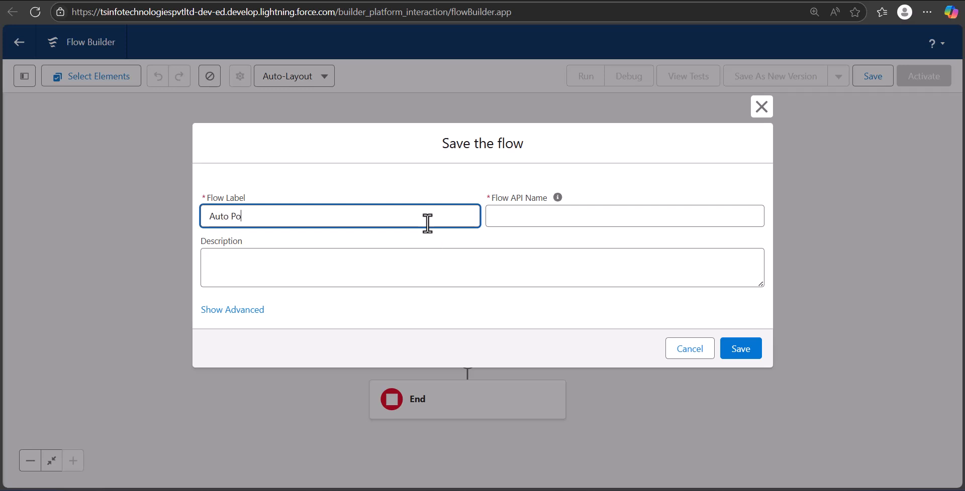
text(pulate lookup field)
click(534, 220)
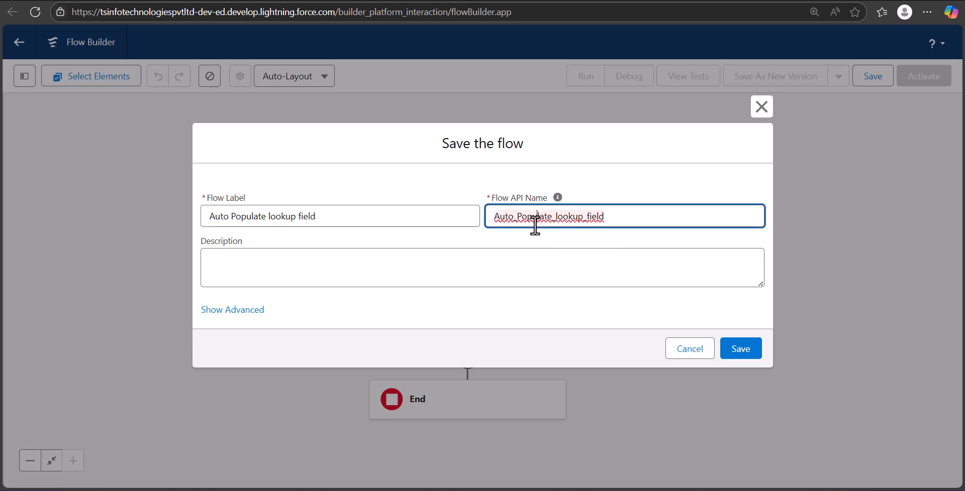
click(750, 358)
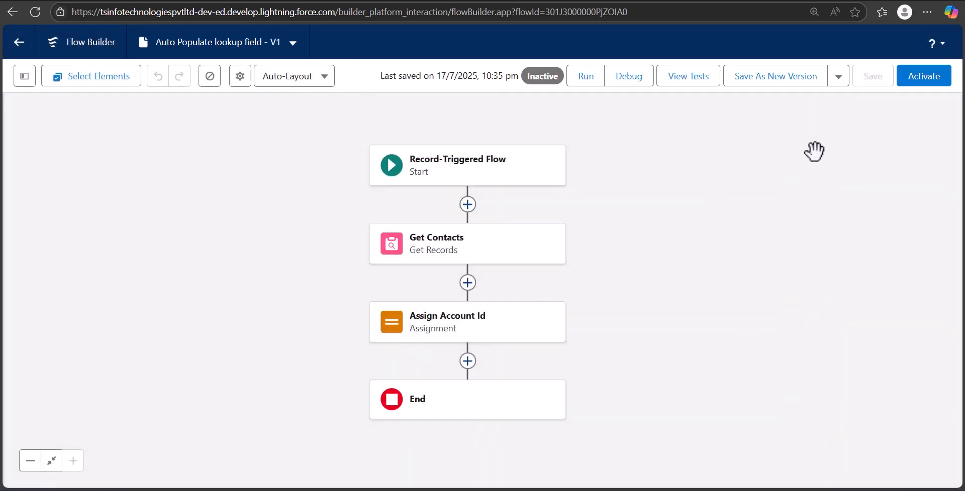
click(923, 81)
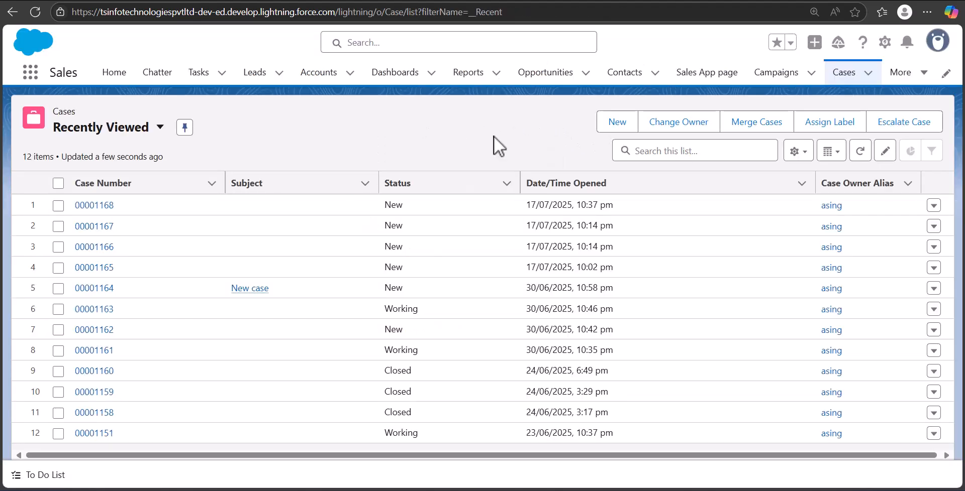
Step: Create a Sales Support case with status Working, priority High, origin Phone and a Cardone Technologies contact, and check the account in its details
click(617, 123)
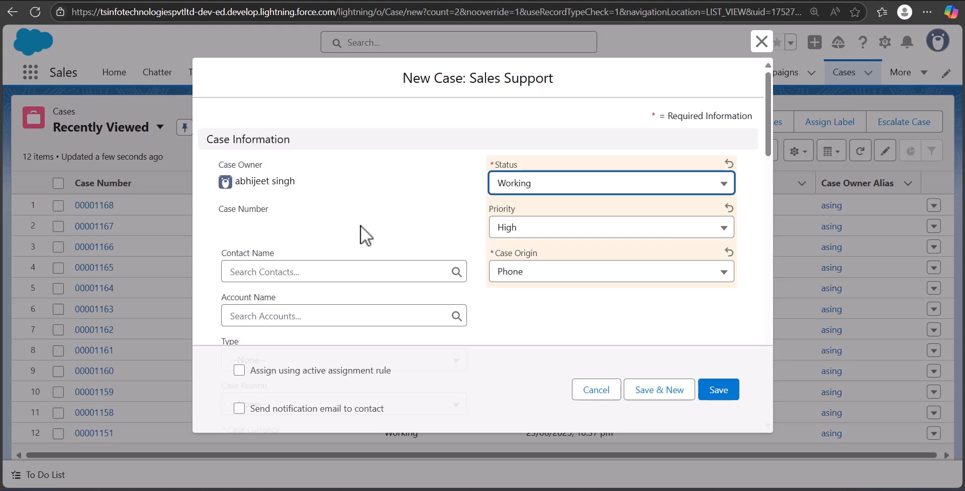
click(346, 270)
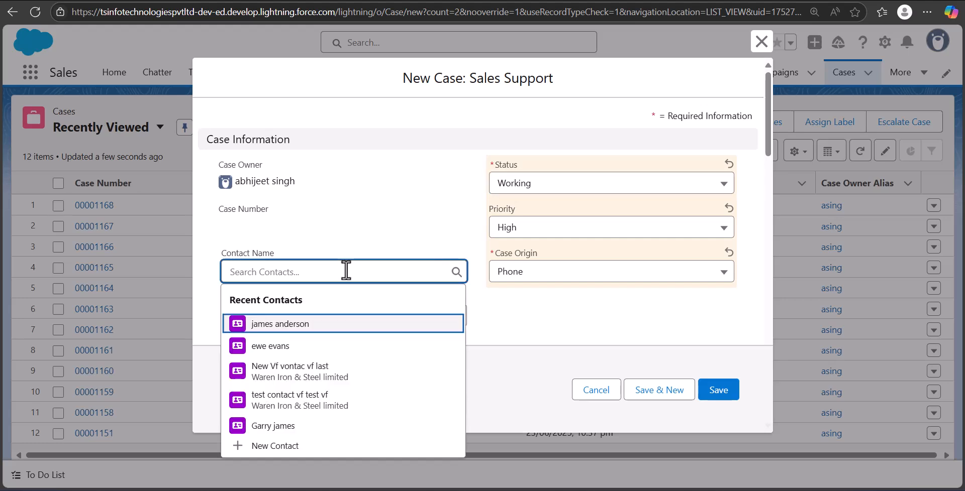
text(liv)
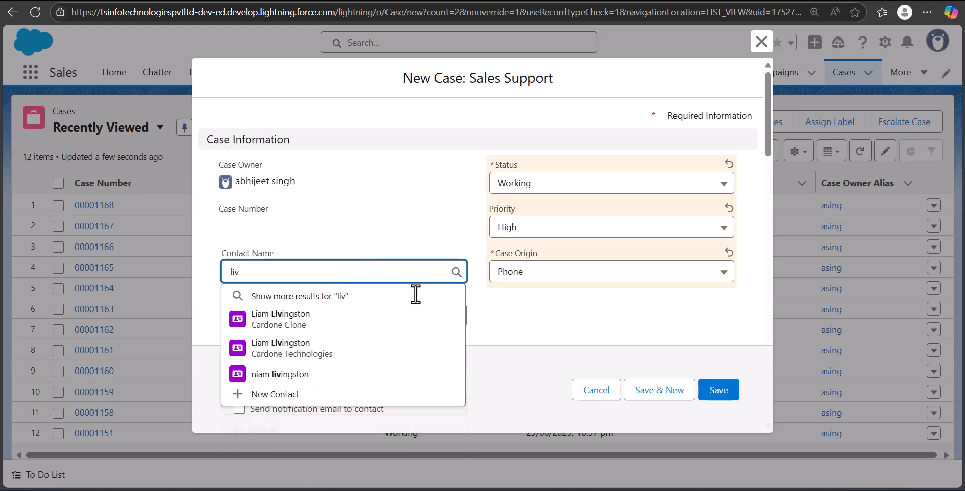
click(402, 319)
click(489, 309)
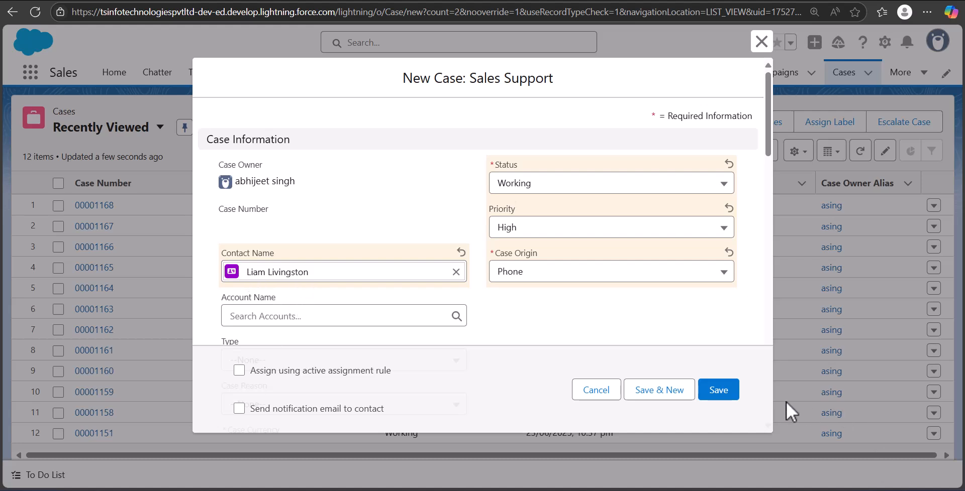
click(718, 390)
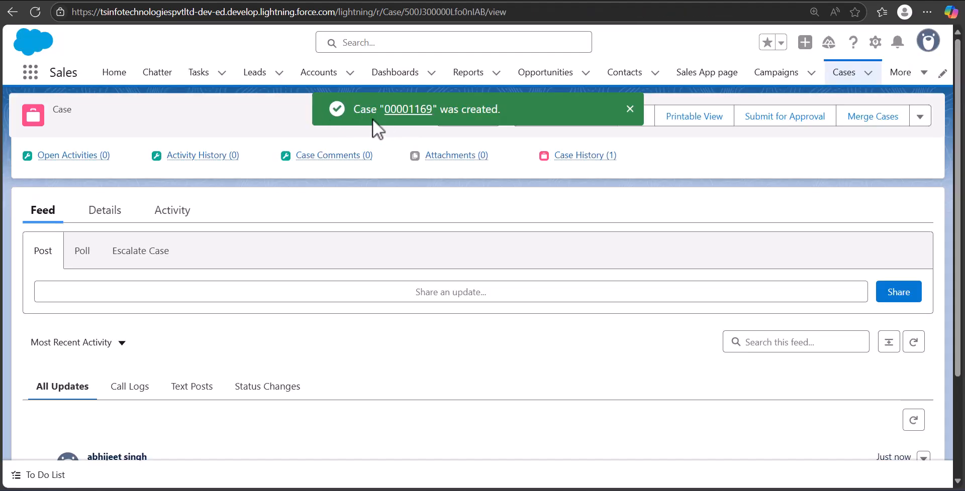
click(115, 219)
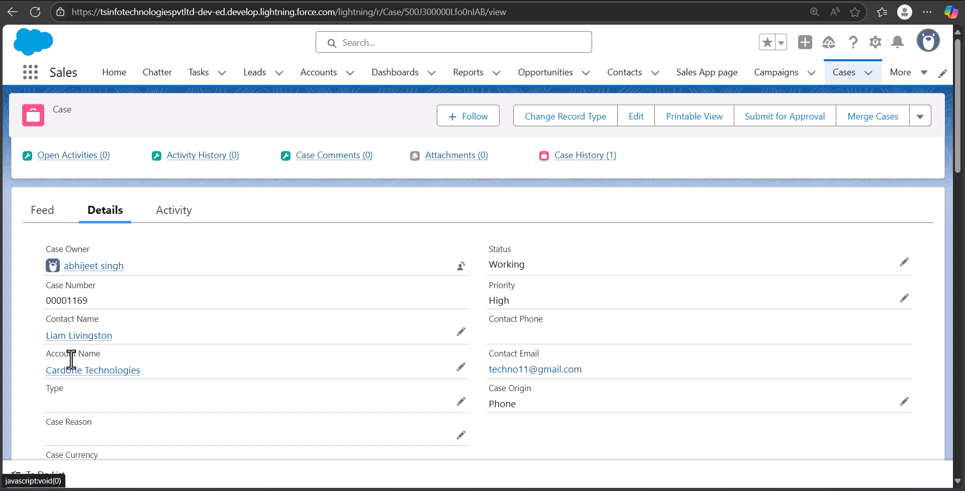
mouse_move(106, 379)
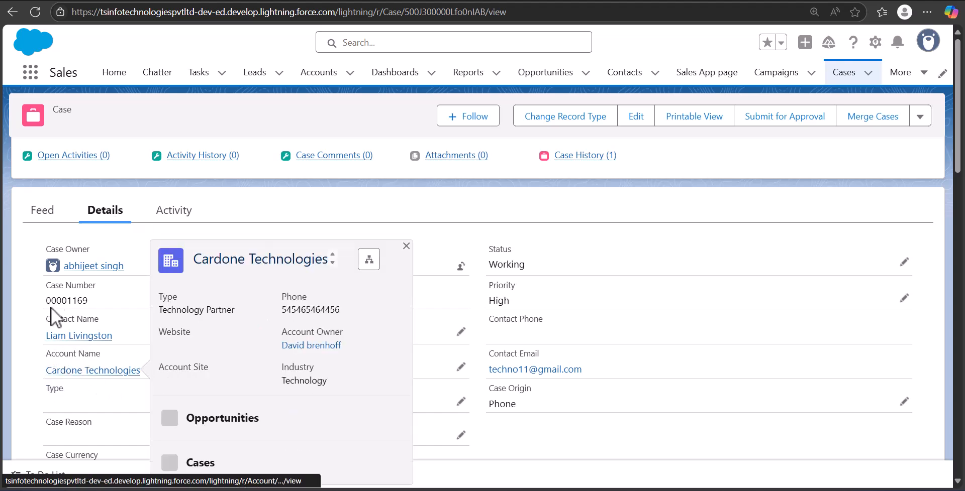